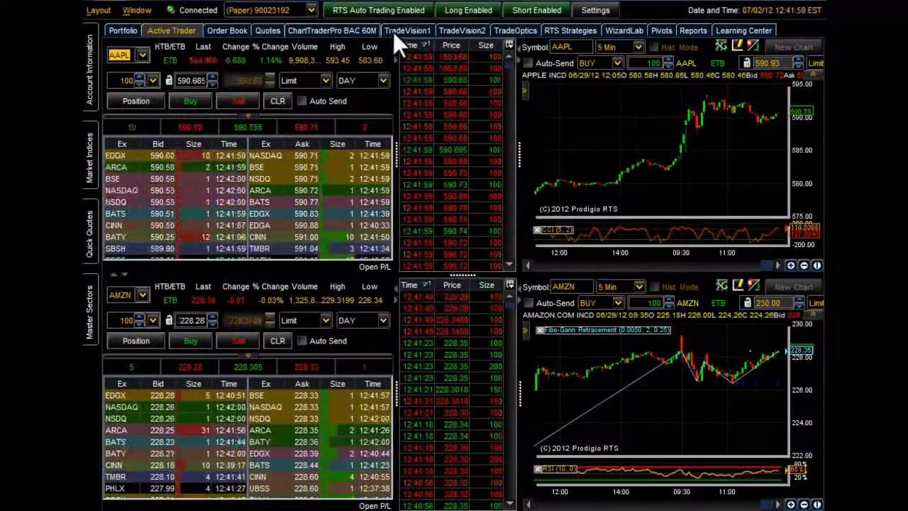
Step: Open the Back Test stage of WizardLab and load the My RSI EMA Long strategy
left_click(626, 31)
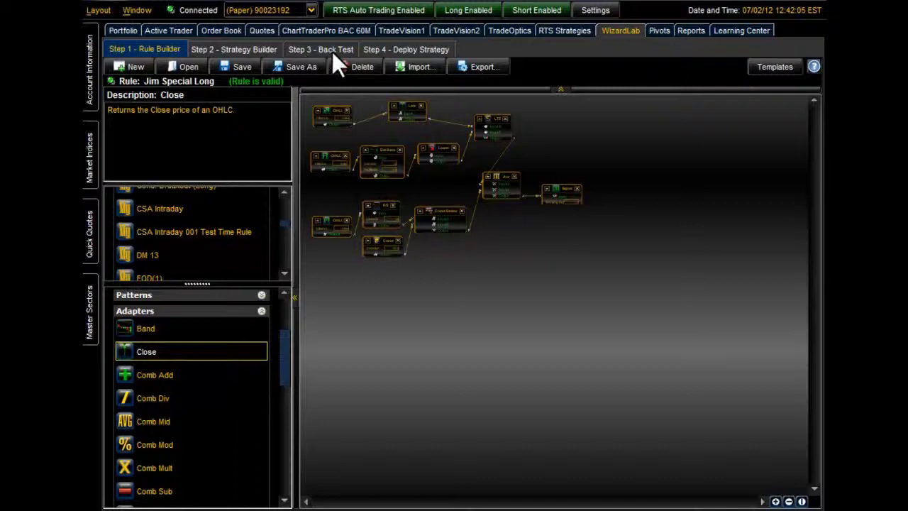
left_click(306, 51)
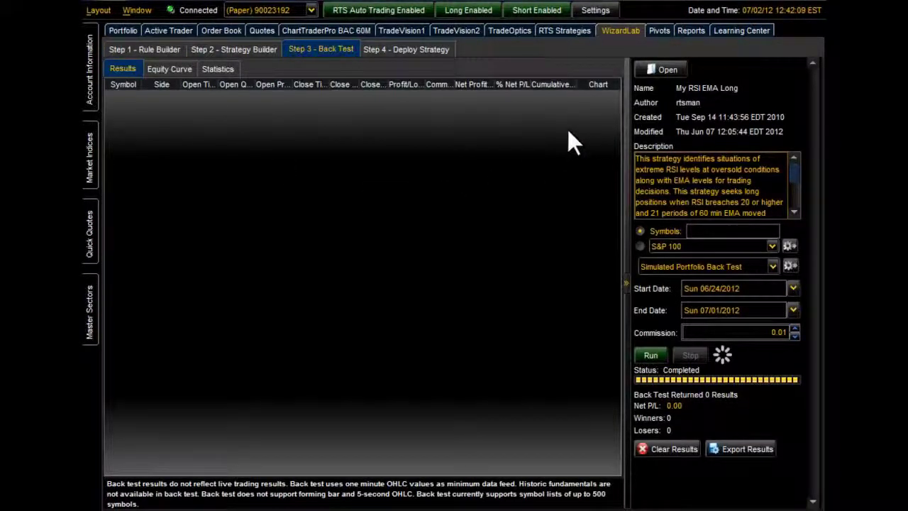
left_click(664, 71)
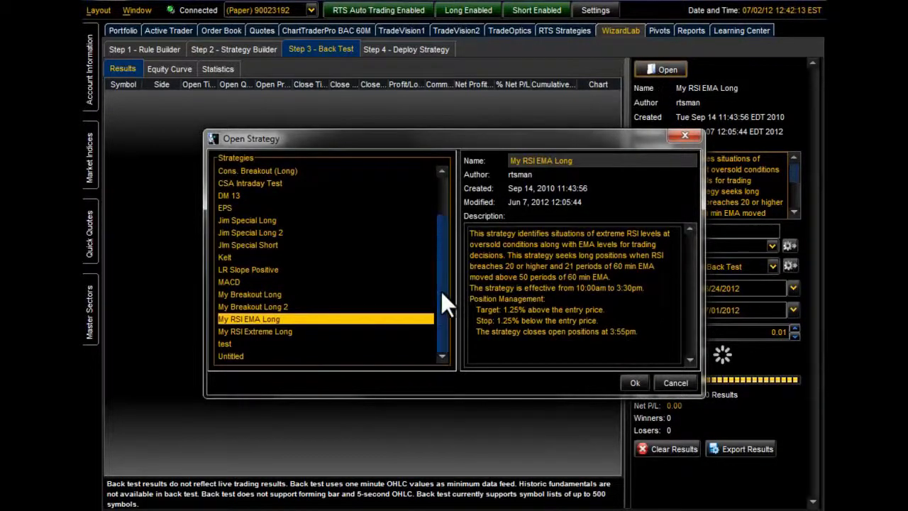
left_click_drag(441, 290, 396, 323)
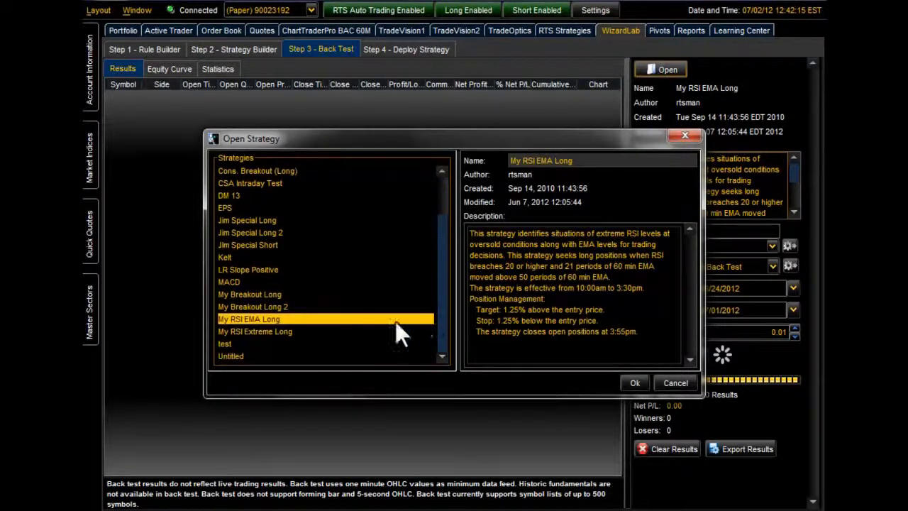
double_click(249, 320)
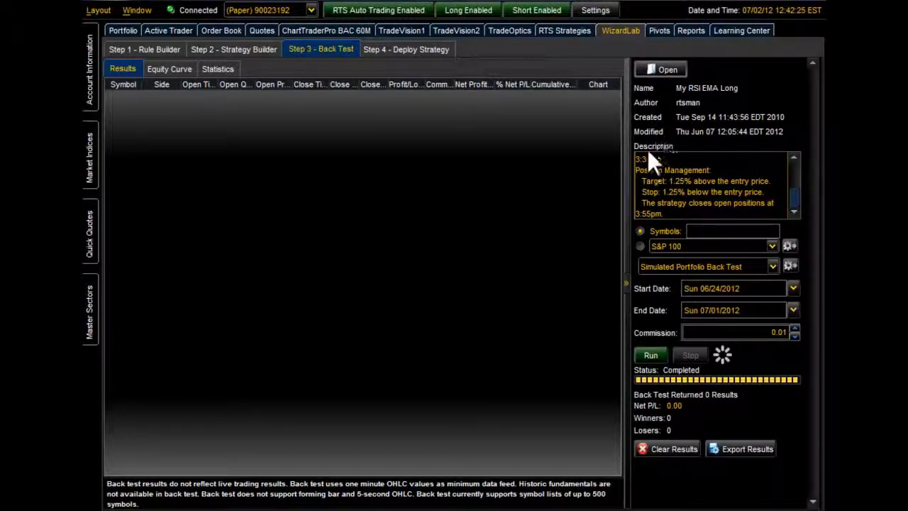
Step: Review the strategy description and run the back test on the single symbol BAC
scroll(795, 195, "up", 5)
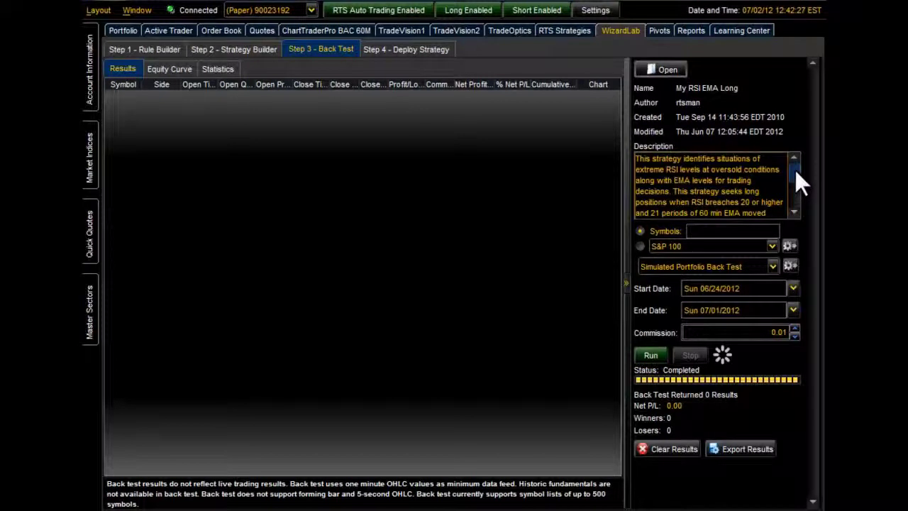
scroll(795, 170, "down", 3)
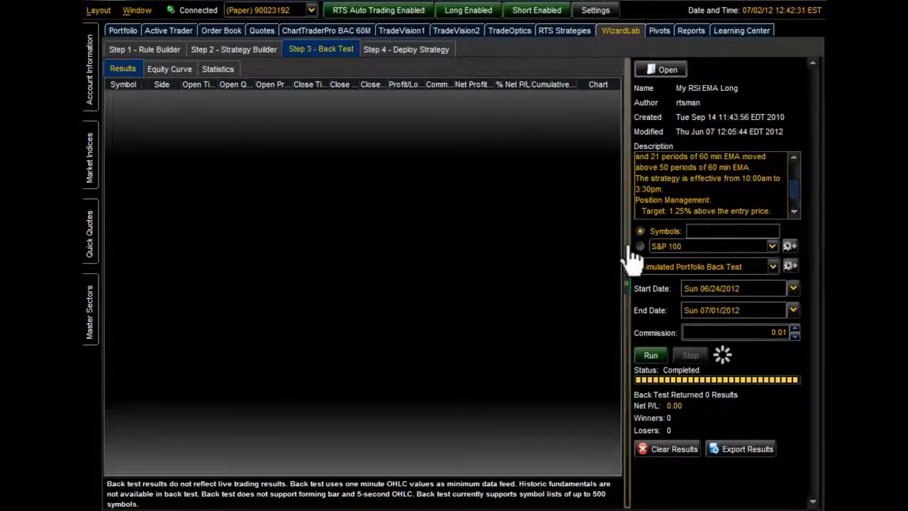
left_click(700, 232)
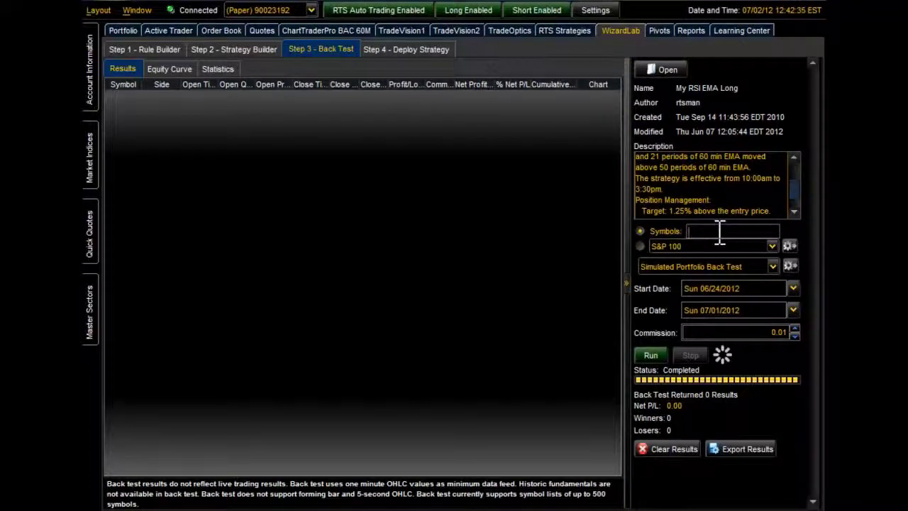
type("BAC")
left_click(650, 356)
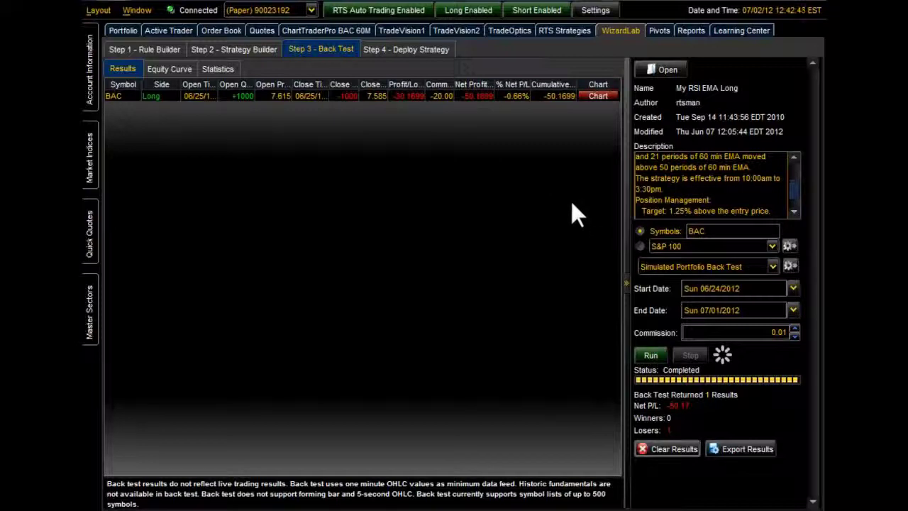
Step: Switch the back test from a single symbol to a symbol list, browse the available lists and keep S&P 100
left_click(642, 246)
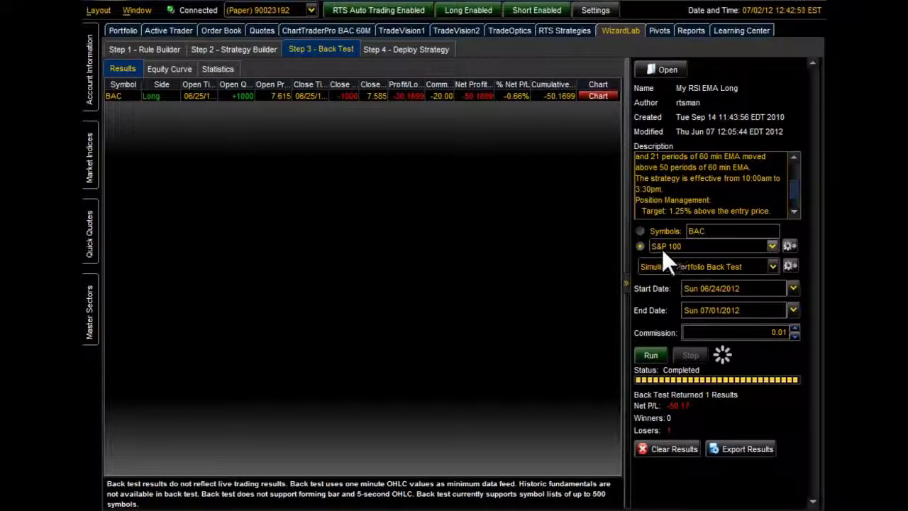
left_click(772, 247)
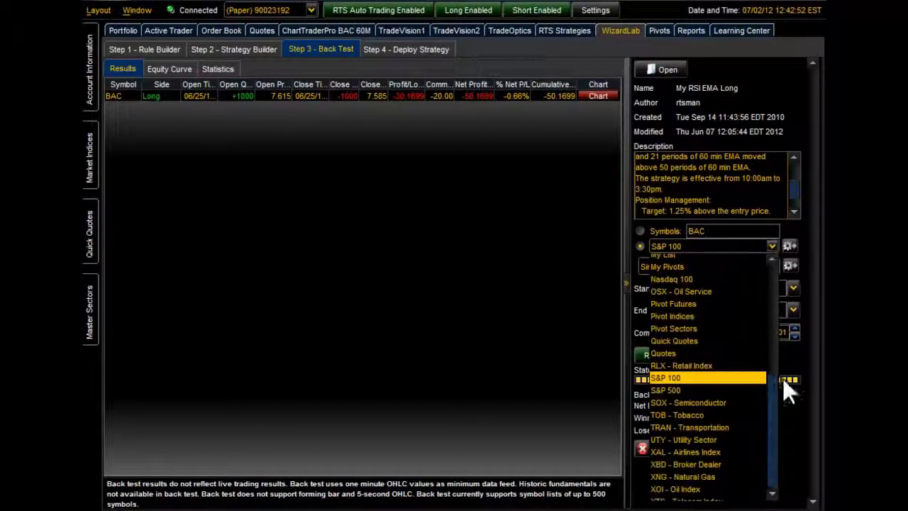
left_click_drag(780, 386, 772, 423)
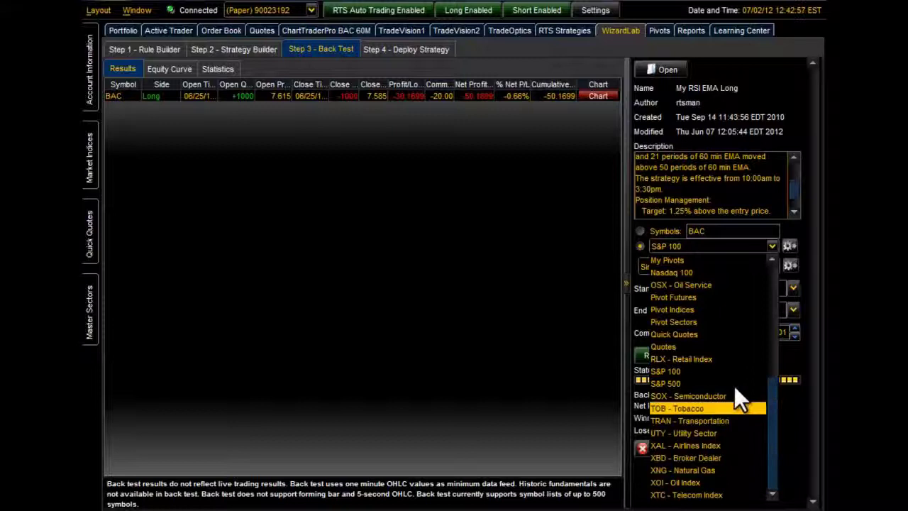
left_click(785, 412)
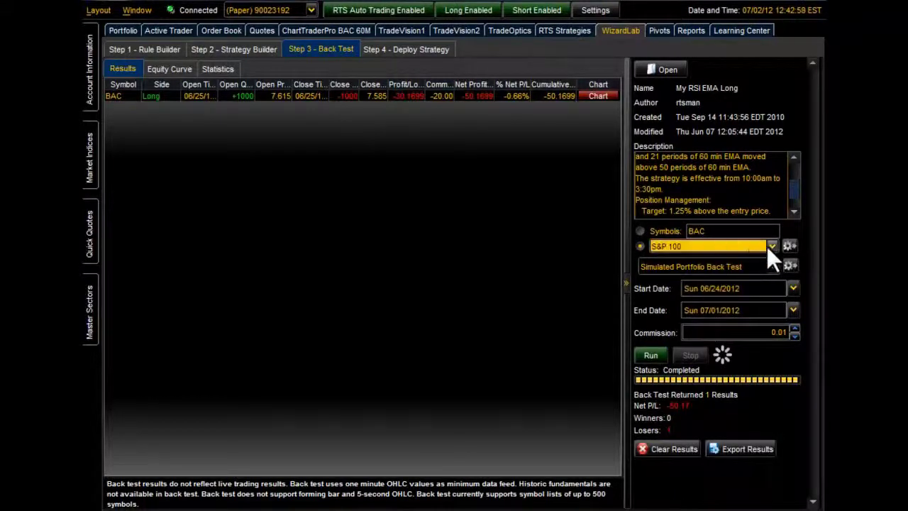
Step: Create a new symbol list in the Symbol List Editor and add FB and AAPL to it
left_click(787, 246)
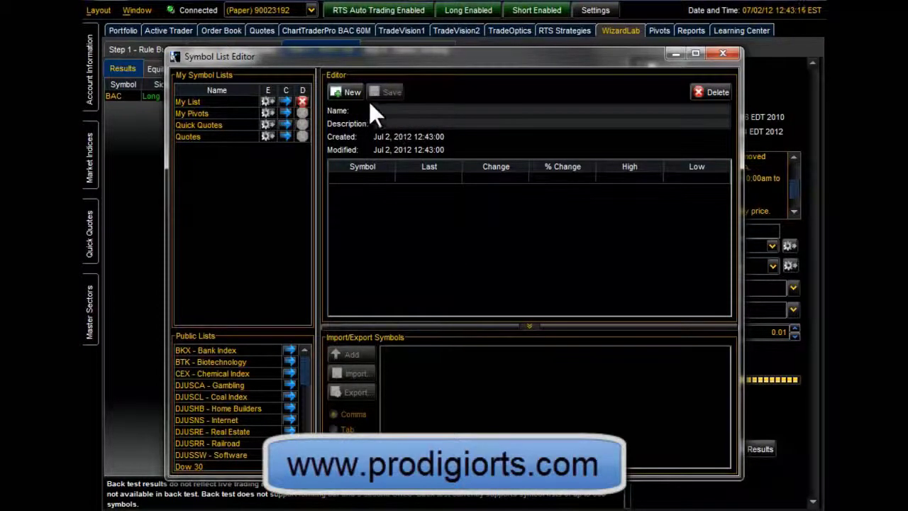
left_click(342, 92)
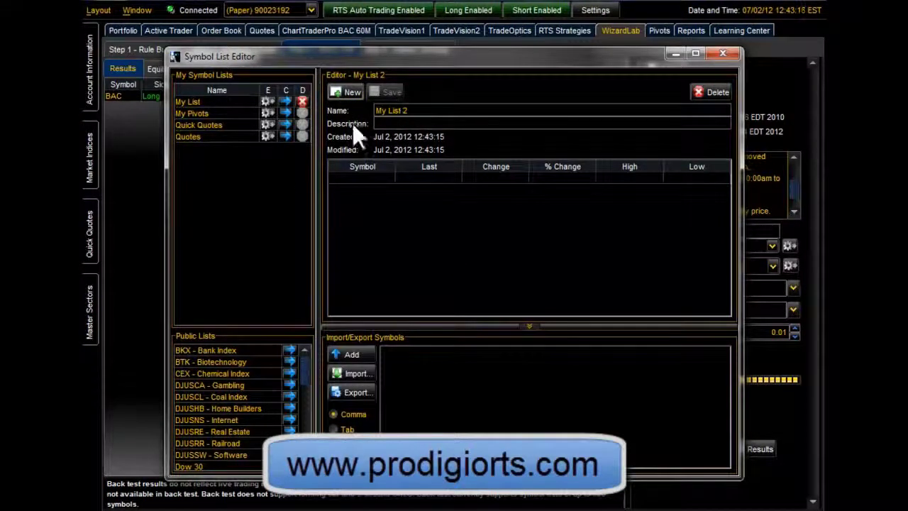
left_click(362, 179)
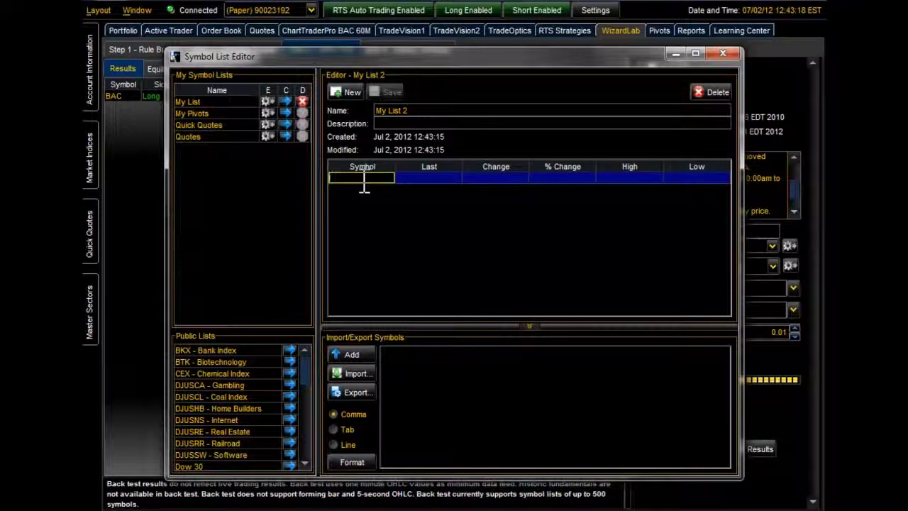
type("FB")
key("Return")
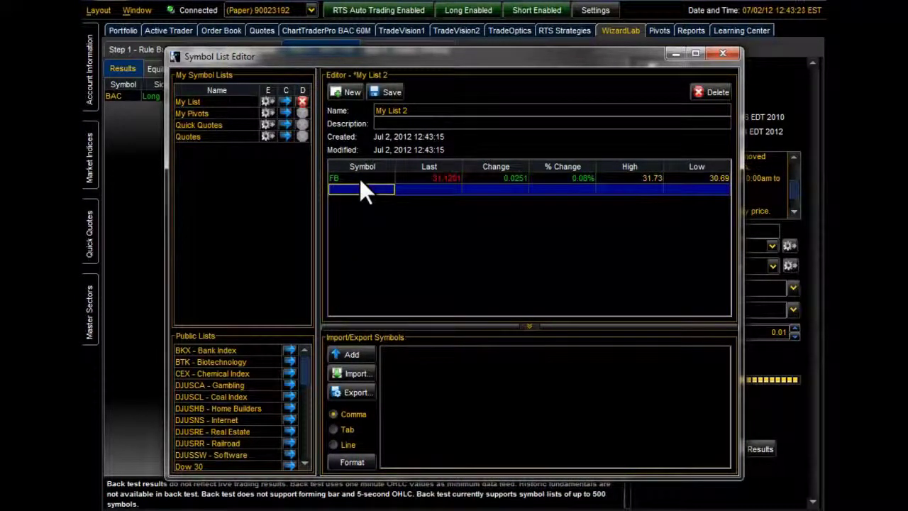
type("AAPL")
key("Return")
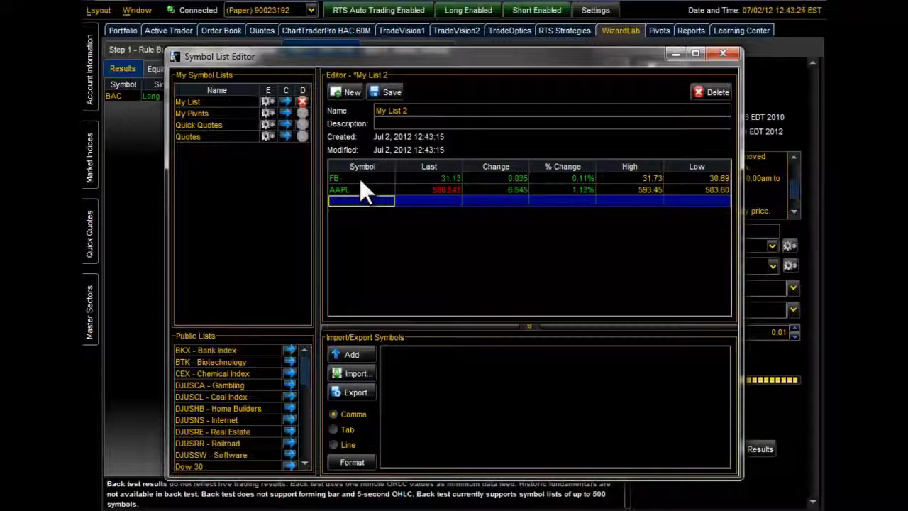
Step: Add BTU, CAT and AA to the new symbol list, save it and close the editor
type("BTU")
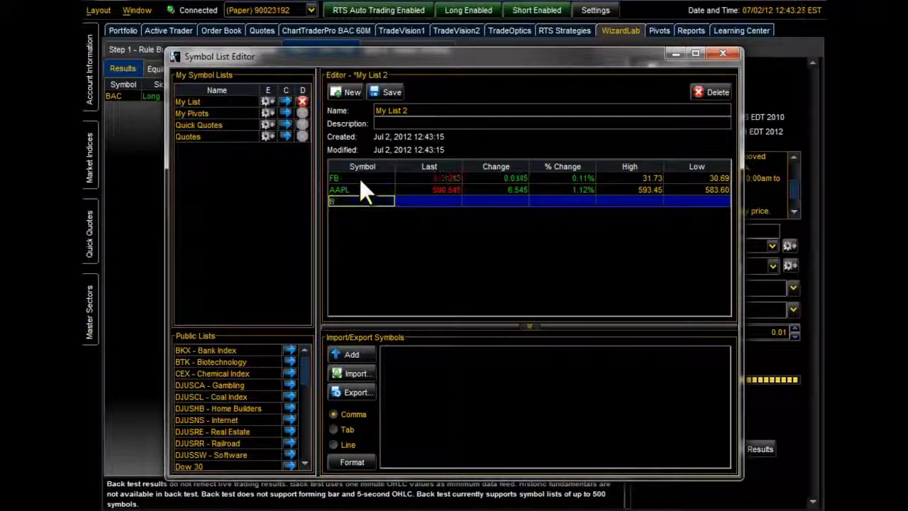
key("Return")
type("CAT")
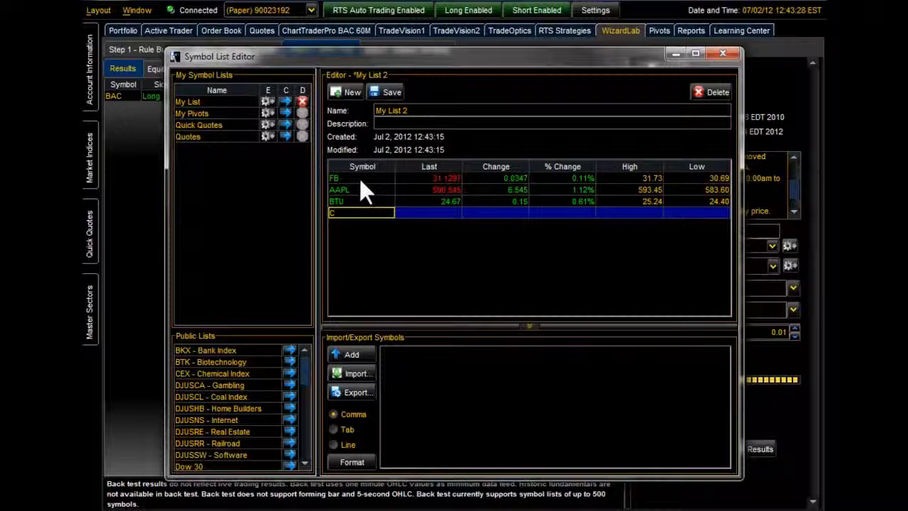
key("Return")
type("AA")
key("Return")
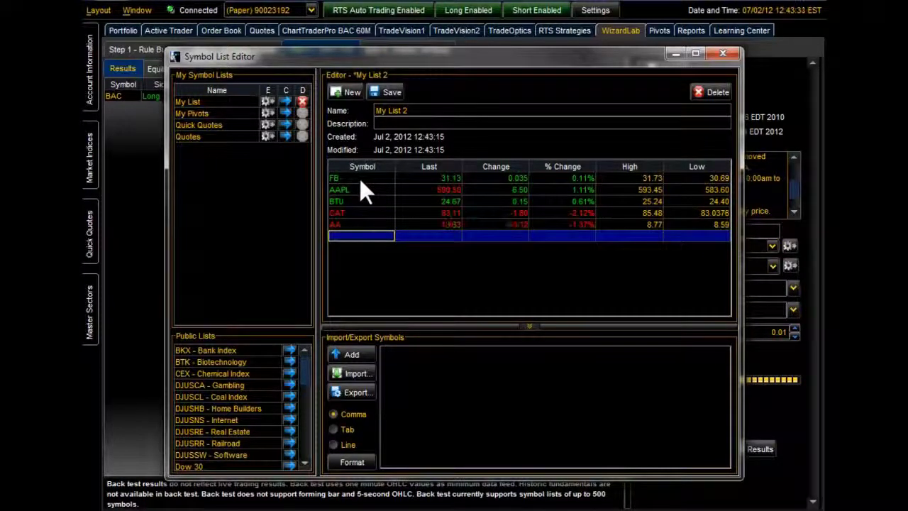
left_click(391, 90)
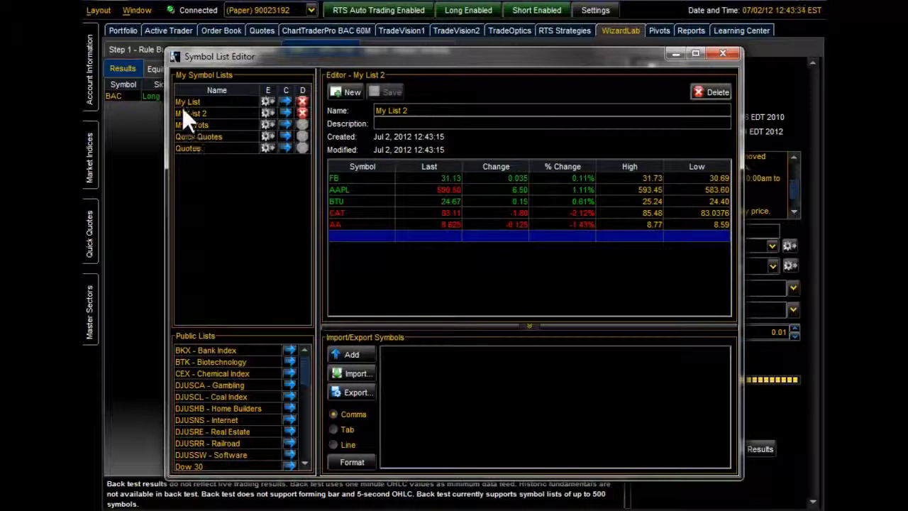
left_click(722, 53)
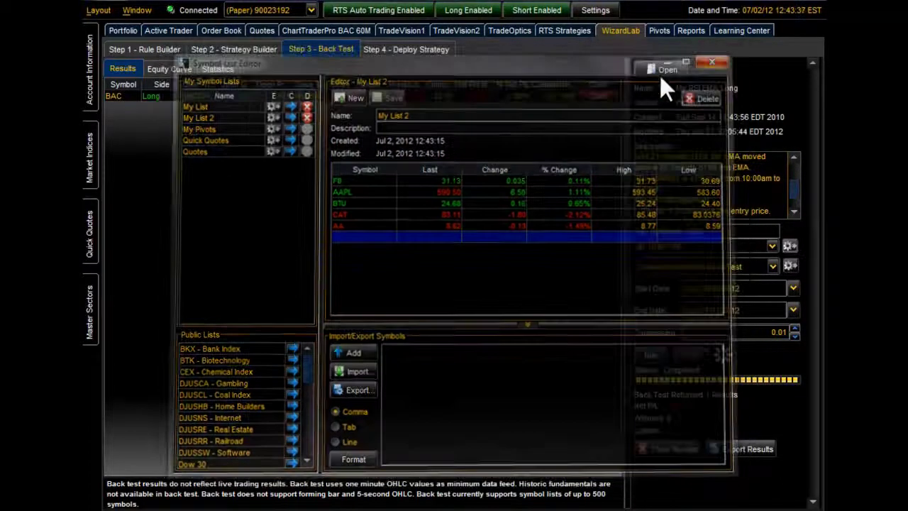
Step: Select My List 2 as the back test's symbol list and switch back to S&P 100
left_click(772, 246)
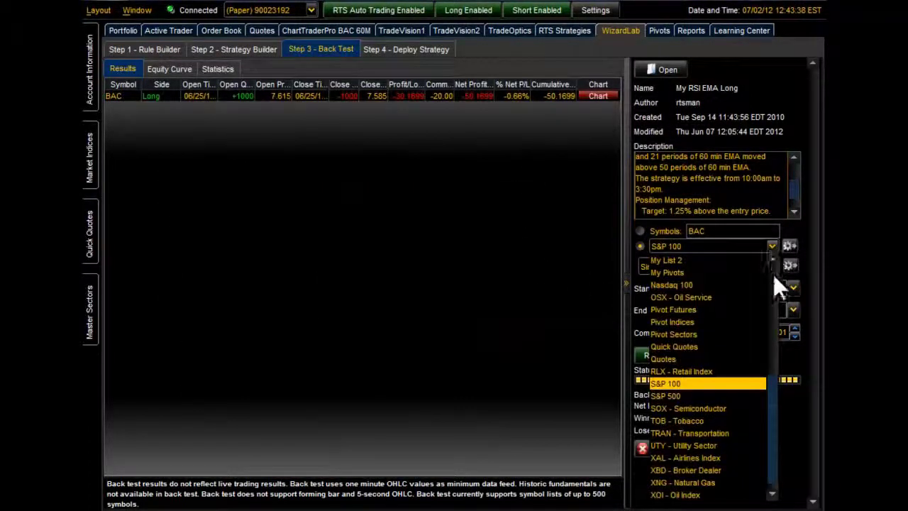
left_click(659, 266)
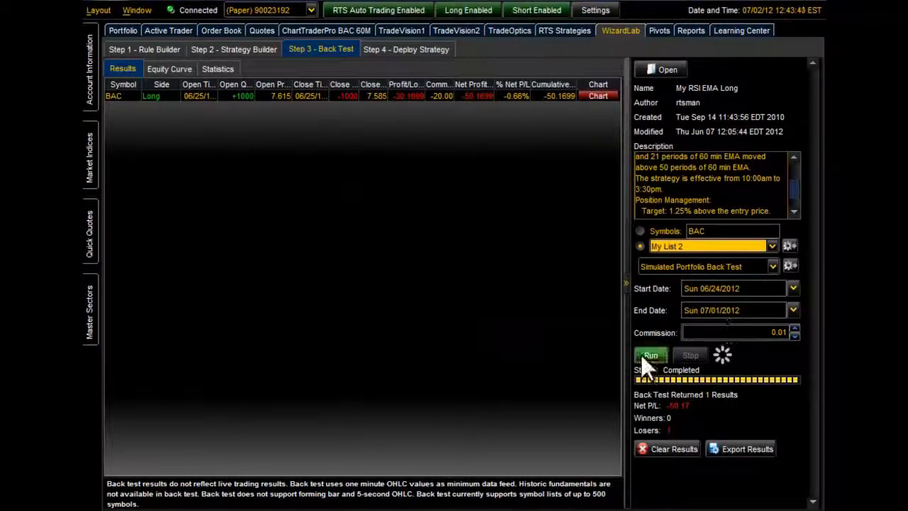
left_click(776, 247)
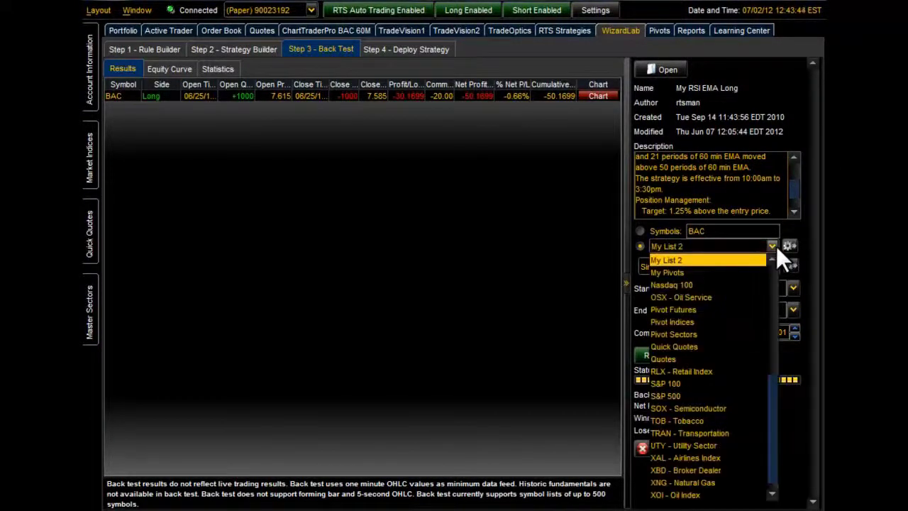
left_click(693, 382)
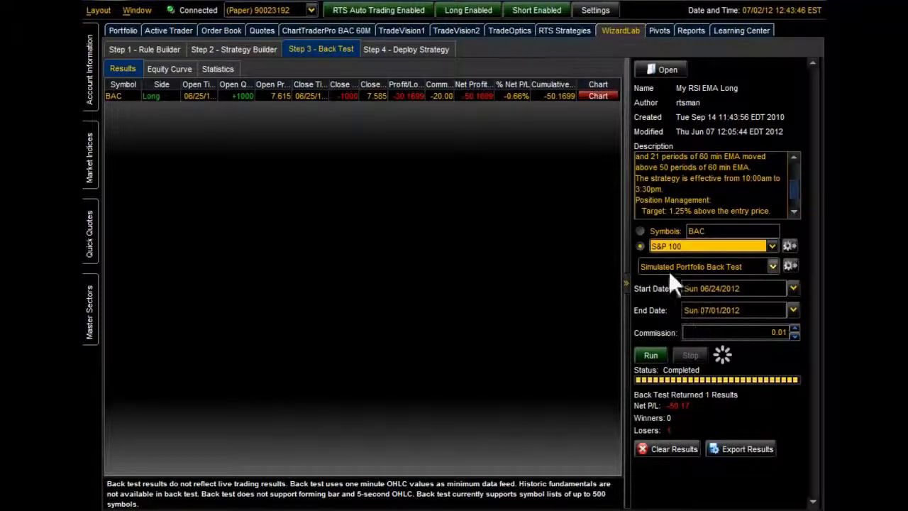
Step: Set the risk profile to Raw Mode Back Test and switch it back to Simulated Portfolio Back Test
left_click(766, 267)
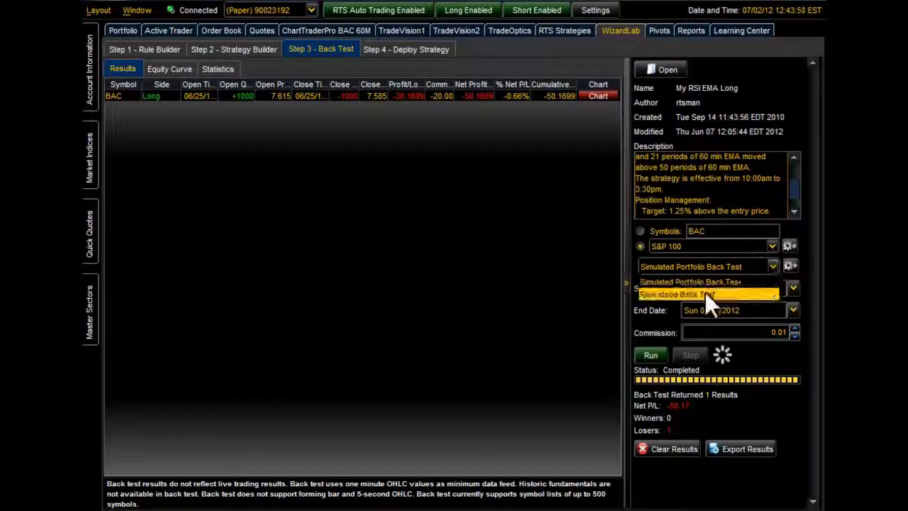
left_click(705, 293)
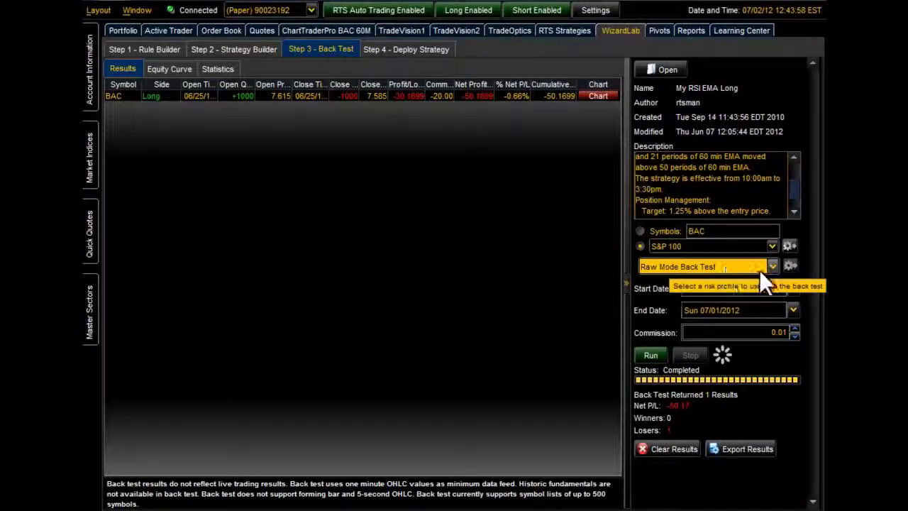
left_click(769, 268)
left_click(715, 264)
left_click(769, 269)
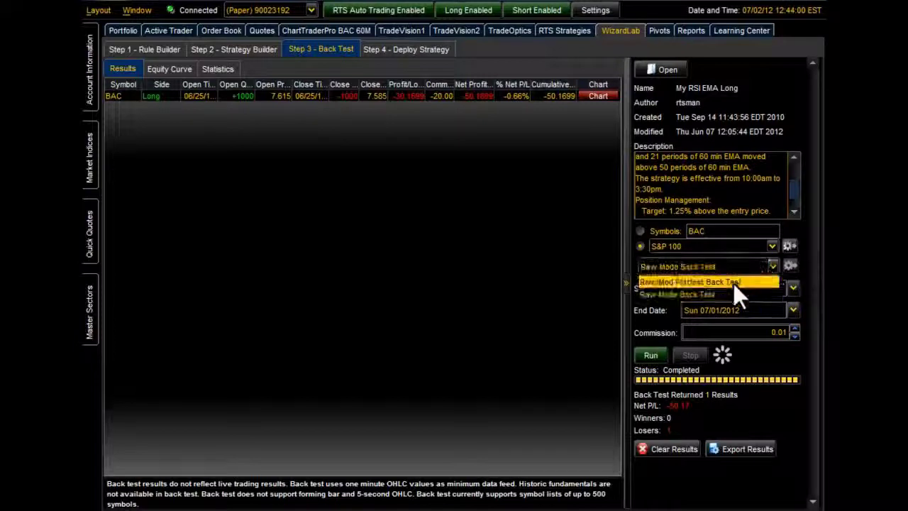
left_click(733, 282)
Step: Review the simulated portfolio's risk settings, accept them and run the back test on S&P 100
left_click(789, 268)
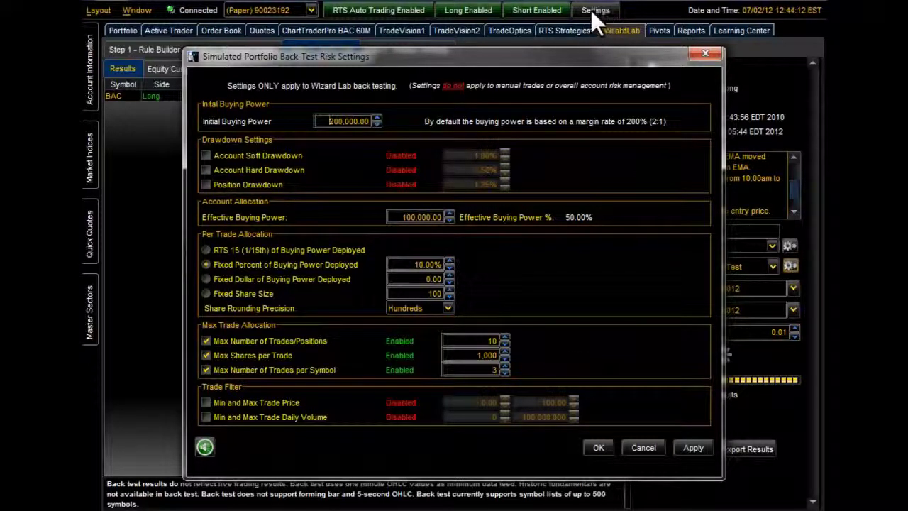
left_click(603, 444)
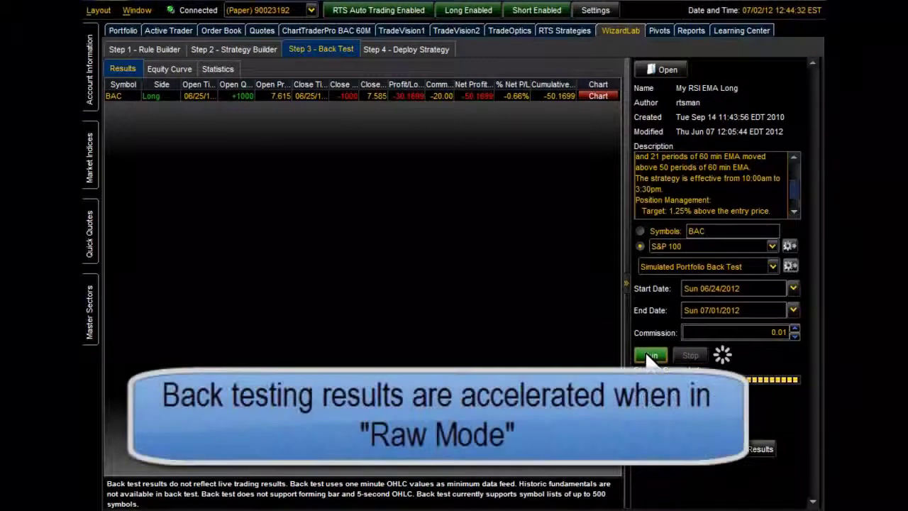
left_click(649, 356)
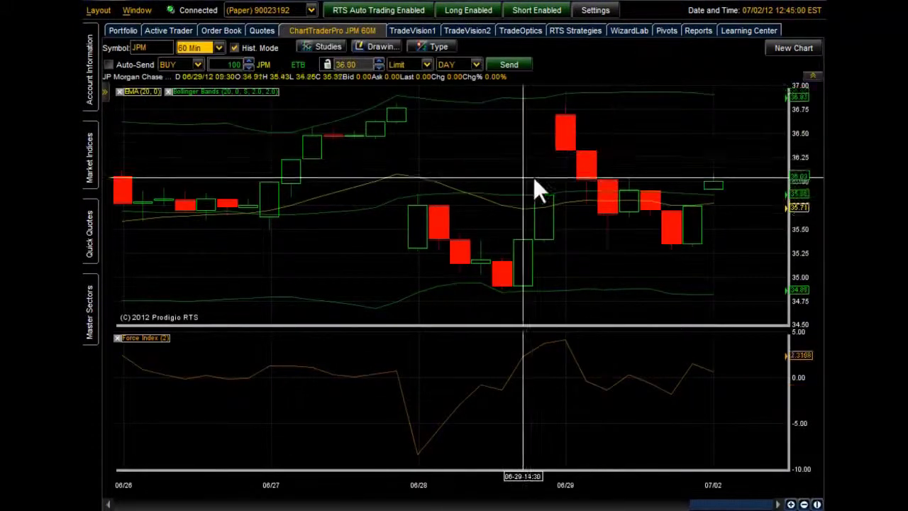
Step: Examine the buy and sell points of the back-tested JPM trade on its 60-minute chart
left_click_drag(534, 178, 723, 178)
left_click_drag(476, 307, 650, 268)
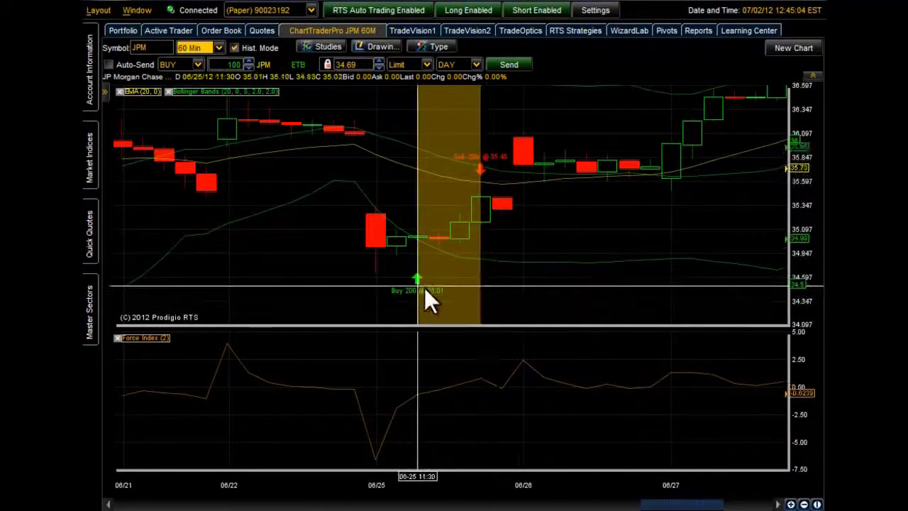
scroll(560, 207, "down", 1)
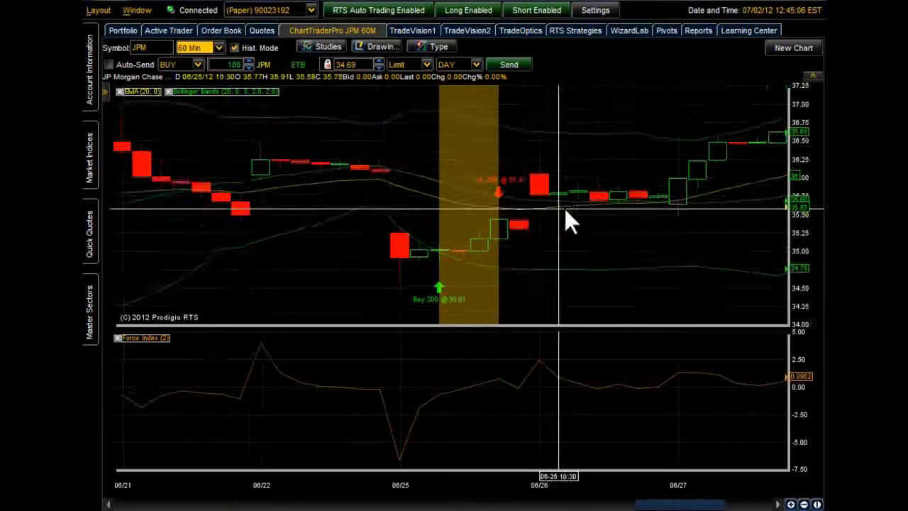
scroll(599, 213, "down", 2)
Step: Examine the KFT trade from the back test results on its chart and return to the results
left_click(629, 31)
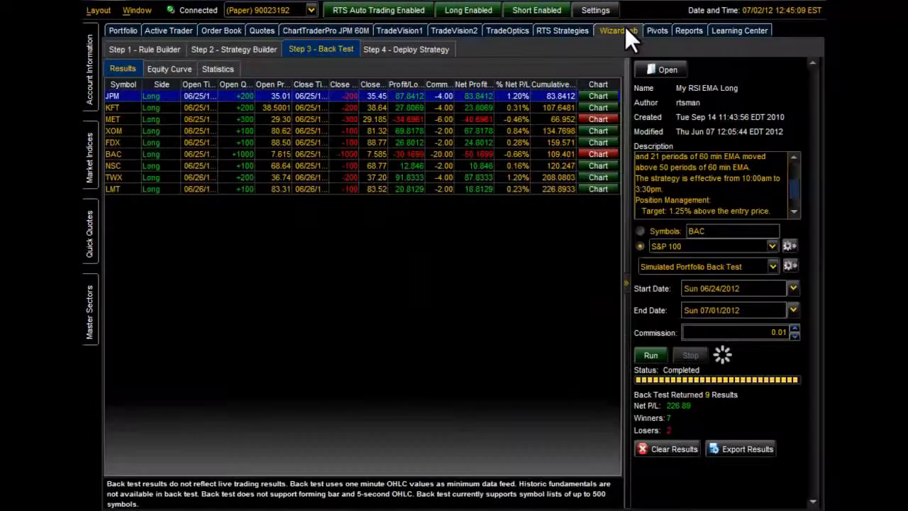
left_click(601, 110)
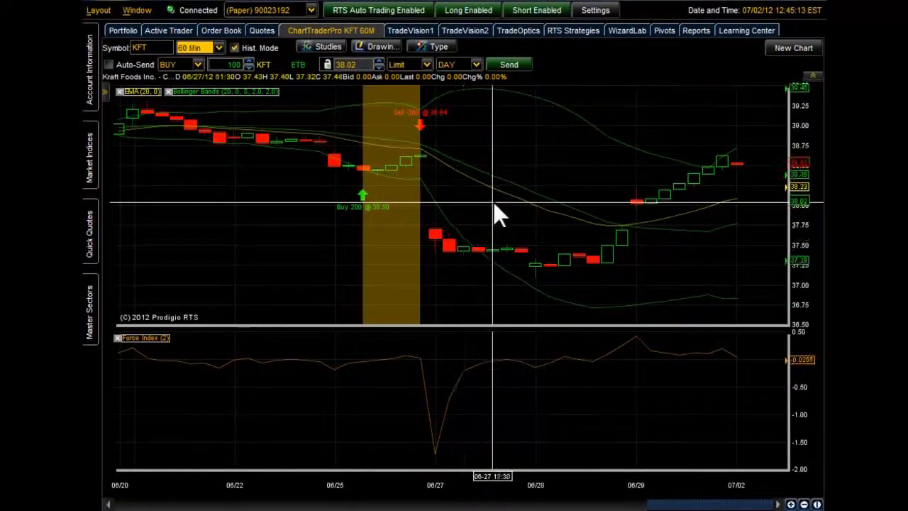
left_click(624, 31)
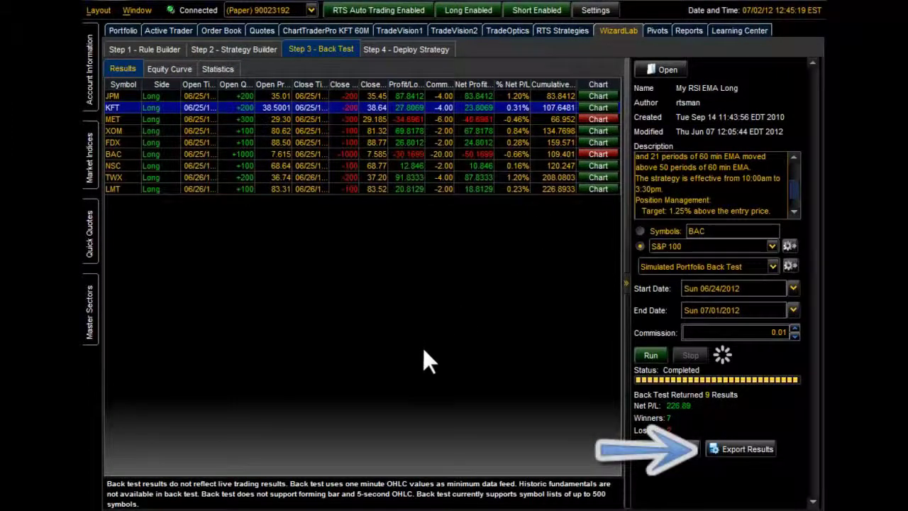
Step: Open the export dialog for the back test results and cancel it without saving a file
left_click(731, 448)
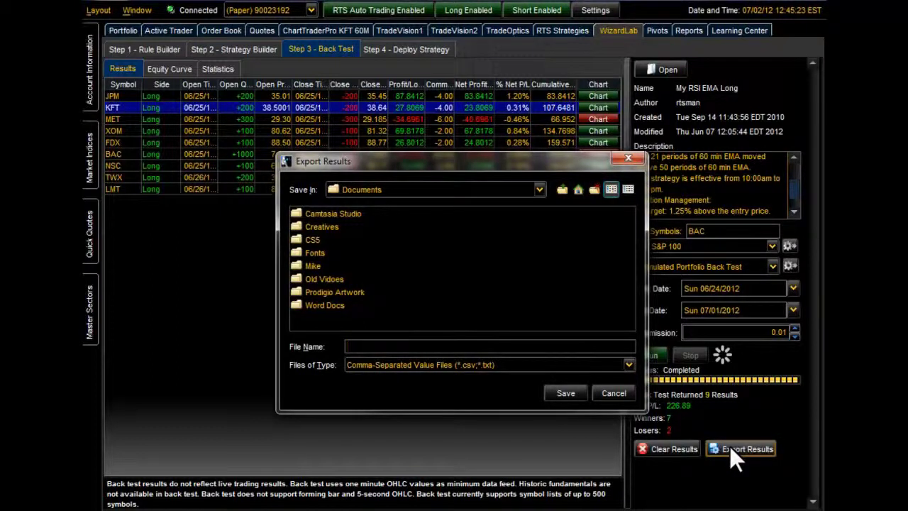
left_click(624, 393)
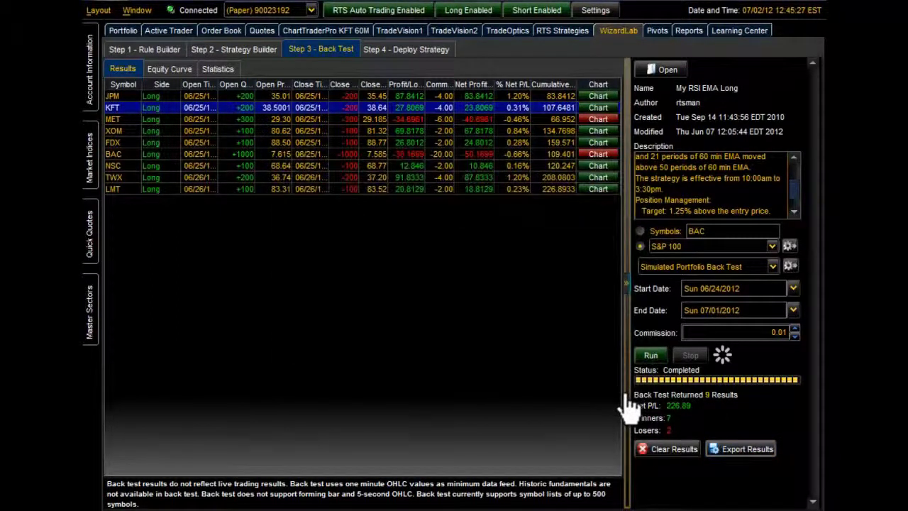